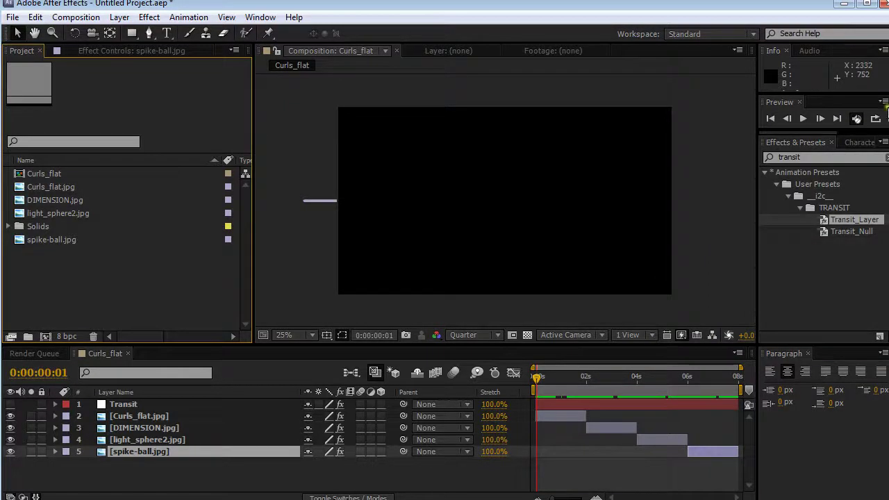
- Preview the existing Curls_flat animation and inspect the Transit effect's settings
{"action": "left_click", "coordinate": [875, 119]}
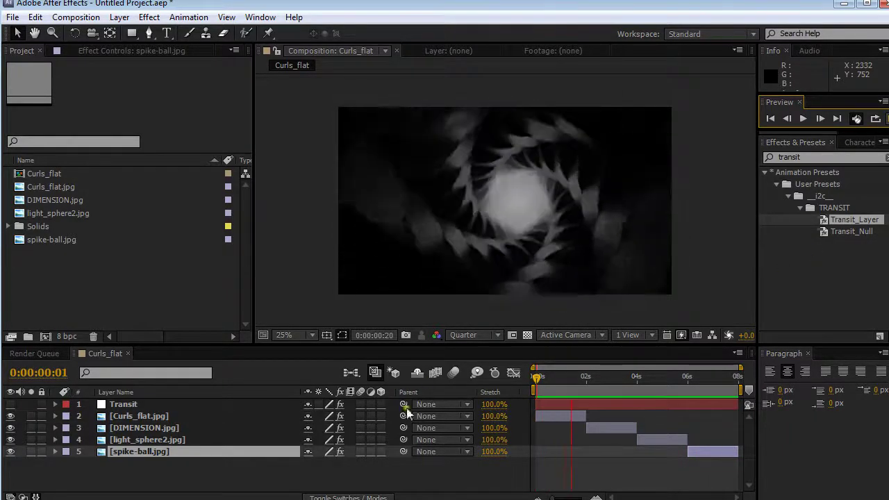
{"action": "left_click", "coordinate": [541, 391]}
{"action": "left_click_drag", "start_coordinate": [549, 378], "coordinate": [587, 378]}
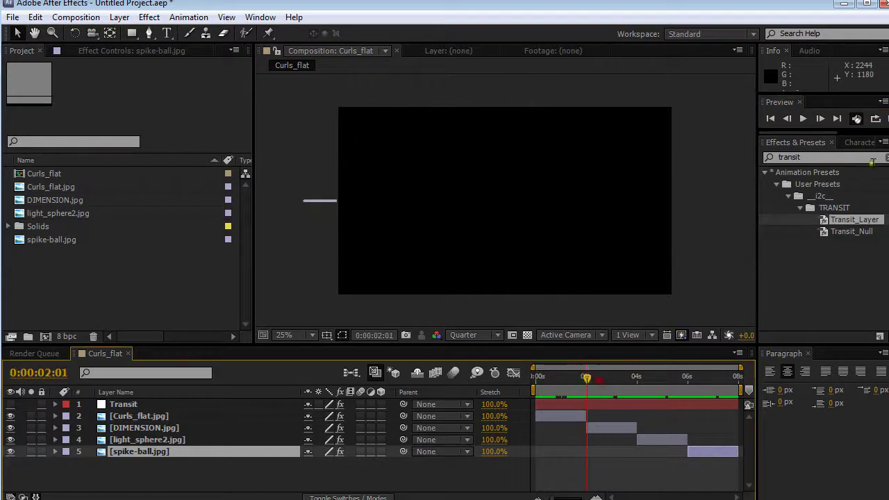
{"action": "left_click", "coordinate": [135, 405]}
{"action": "left_click_drag", "start_coordinate": [587, 378], "coordinate": [649, 379]}
{"action": "left_click", "coordinate": [137, 51]}
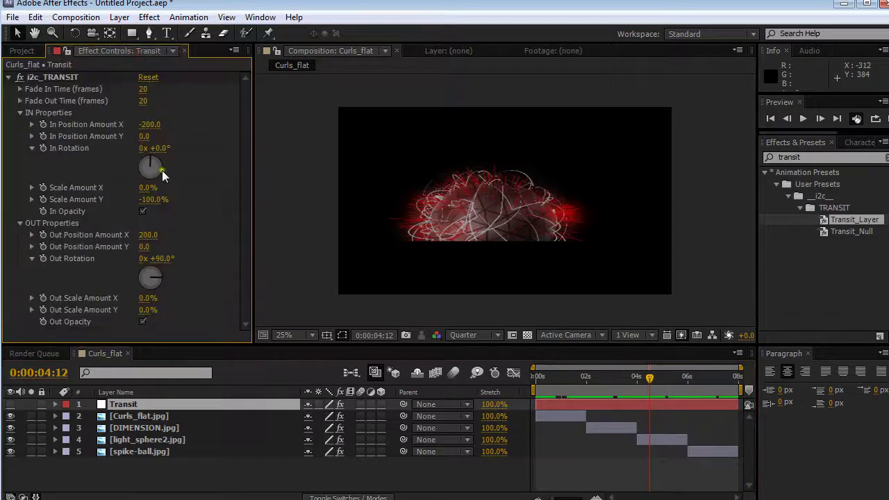
{"action": "left_click", "coordinate": [25, 50]}
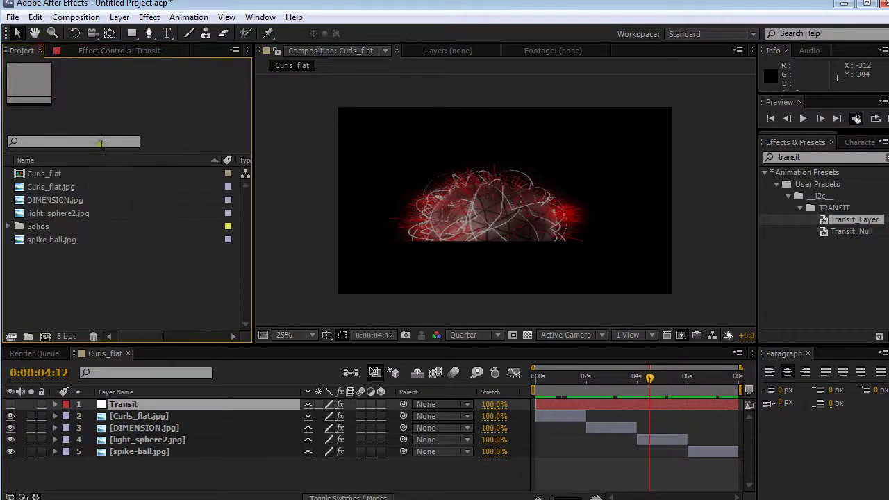
- Select the four JPGs and make one composition from them, sized by Curls_flat.jpg
{"action": "left_click", "coordinate": [55, 187]}
{"action": "left_click", "coordinate": [66, 200], "text": "ctrl"}
{"action": "left_click", "coordinate": [73, 213], "text": "ctrl"}
{"action": "left_click", "coordinate": [66, 240], "text": "ctrl"}
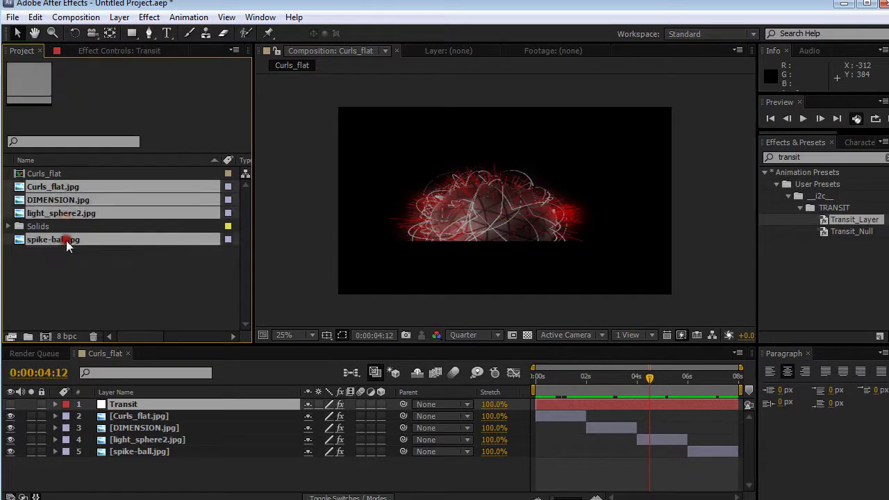
{"action": "left_click", "coordinate": [45, 336]}
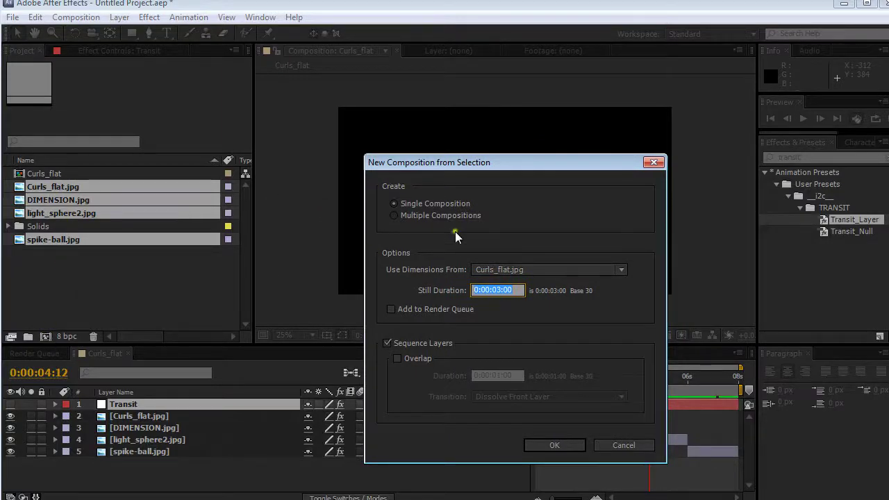
{"action": "left_click", "coordinate": [411, 202]}
{"action": "left_click", "coordinate": [487, 271]}
{"action": "left_click", "coordinate": [493, 271]}
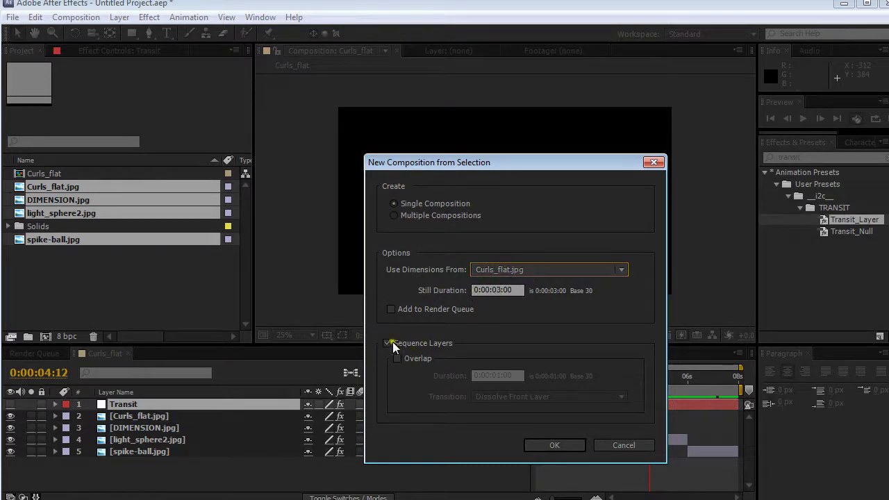
- Confirm the new Curls_flat 2 comp and scrub through to check the image sequence
{"action": "left_click", "coordinate": [569, 448]}
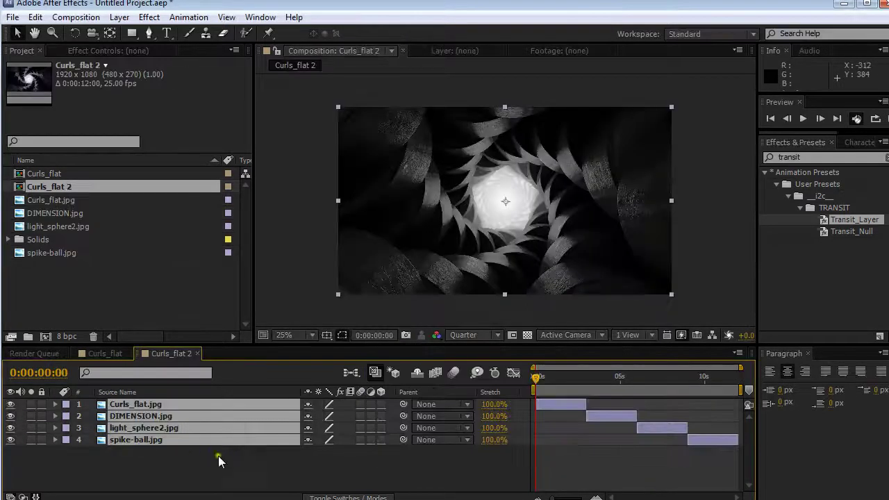
{"action": "left_click", "coordinate": [240, 459]}
{"action": "left_click", "coordinate": [566, 381]}
{"action": "left_click_drag", "start_coordinate": [565, 382], "coordinate": [493, 386]}
- Add a null object layer to the comp and rename it Transit
{"action": "right_click", "coordinate": [177, 464]}
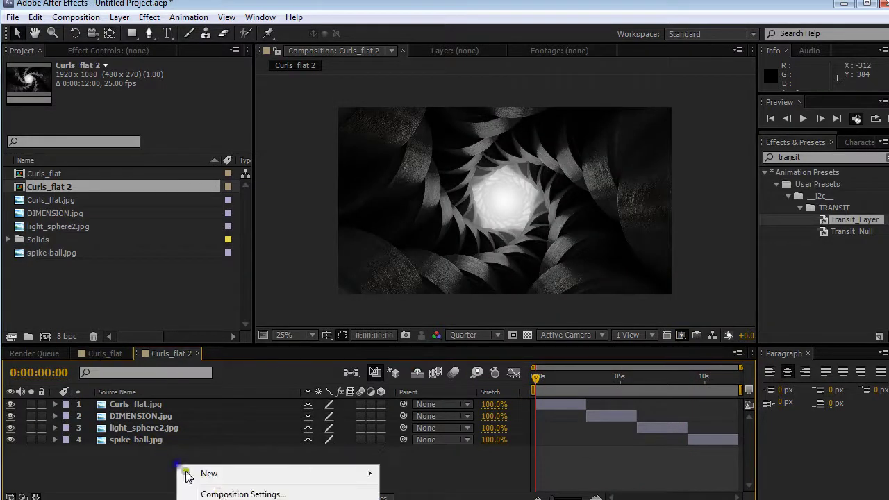
{"action": "mouse_move", "coordinate": [258, 473]}
{"action": "key", "text": "ctrl+alt+shift+y"}
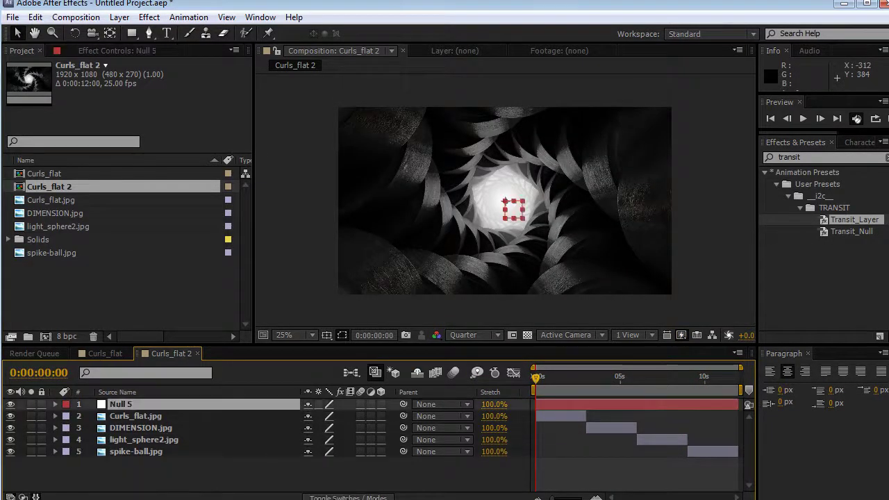
{"action": "left_click", "coordinate": [183, 474]}
{"action": "left_click", "coordinate": [126, 405]}
{"action": "key", "text": "Return"}
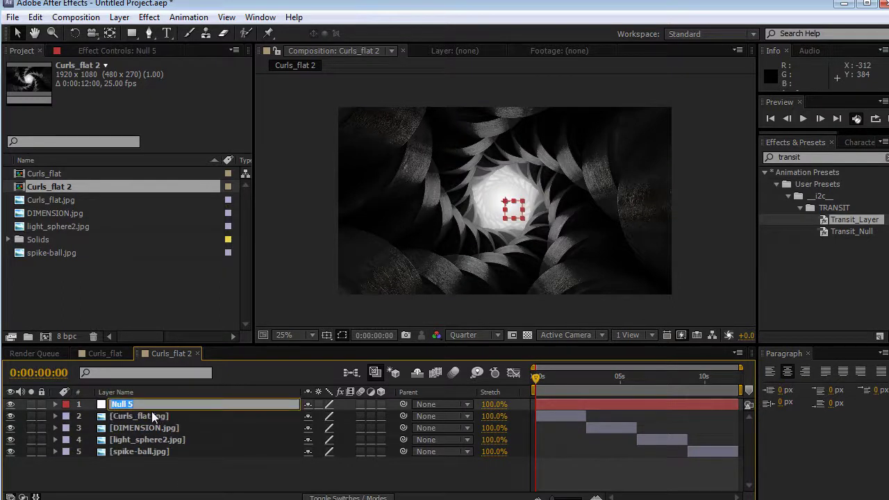
{"action": "type", "text": "Transit"}
{"action": "key", "text": "Return"}
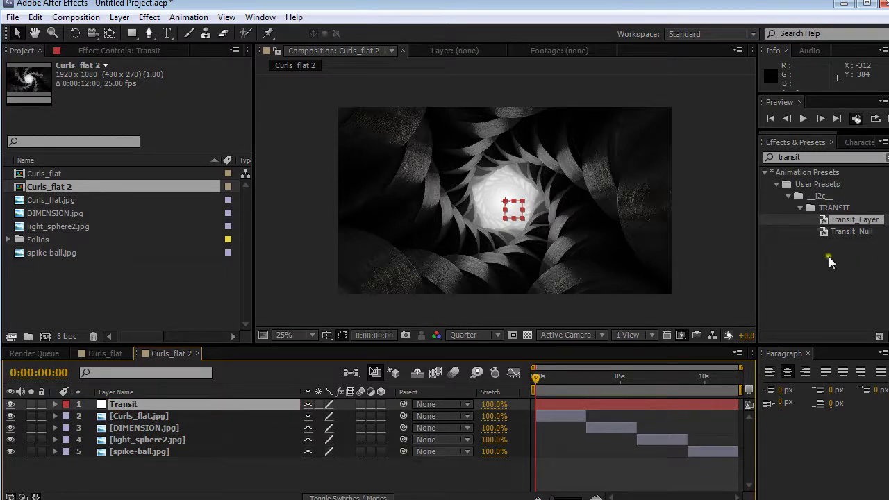
- Apply the Transit_Null preset to the Transit null layer
{"action": "left_click", "coordinate": [847, 223]}
{"action": "left_click", "coordinate": [861, 233]}
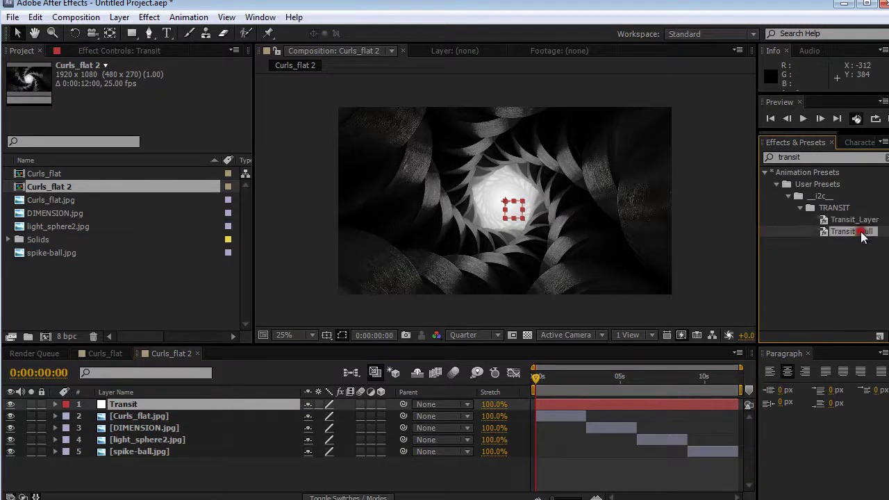
{"action": "left_click_drag", "start_coordinate": [696, 263], "coordinate": [141, 401]}
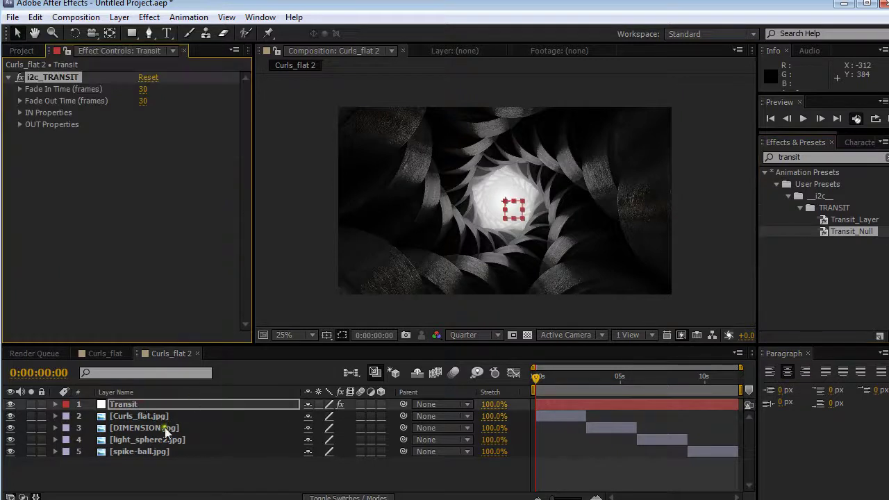
- Apply Transit_Layer to the four image layers and scrub to preview the fades
{"action": "left_click_drag", "start_coordinate": [170, 472], "coordinate": [141, 419]}
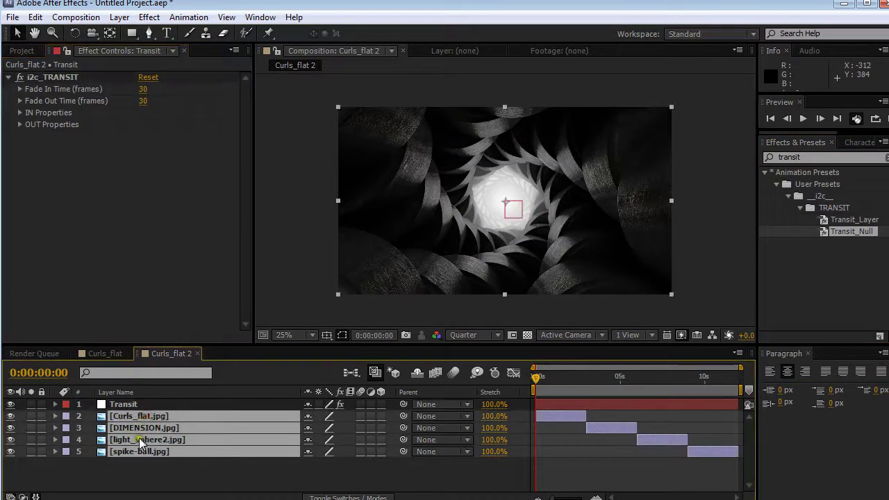
{"action": "left_click", "coordinate": [845, 221]}
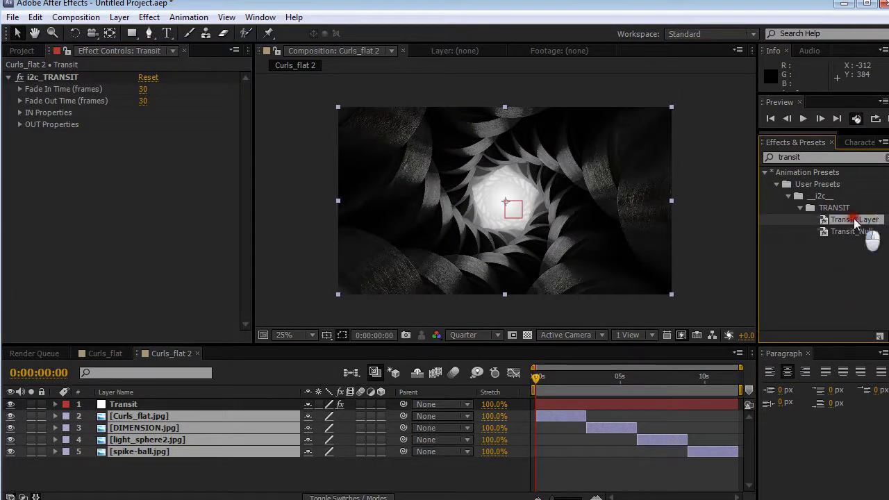
{"action": "left_click_drag", "start_coordinate": [855, 221], "coordinate": [163, 414]}
{"action": "left_click", "coordinate": [191, 478]}
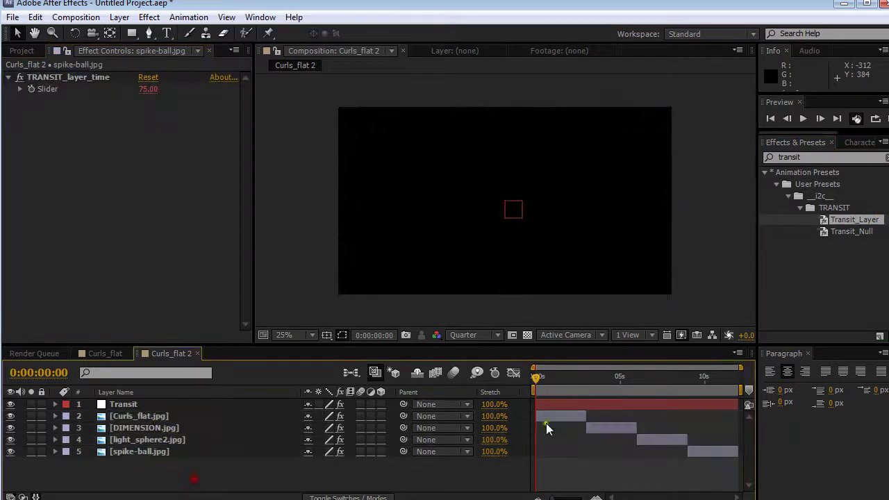
{"action": "left_click_drag", "start_coordinate": [542, 376], "coordinate": [739, 382]}
{"action": "left_click_drag", "start_coordinate": [552, 376], "coordinate": [12, 416]}
{"action": "left_click_drag", "start_coordinate": [548, 391], "coordinate": [604, 393]}
- Select the Transit layer and expand the i2c_TRANSIT IN and OUT properties
{"action": "left_click", "coordinate": [142, 414]}
{"action": "left_click", "coordinate": [139, 404]}
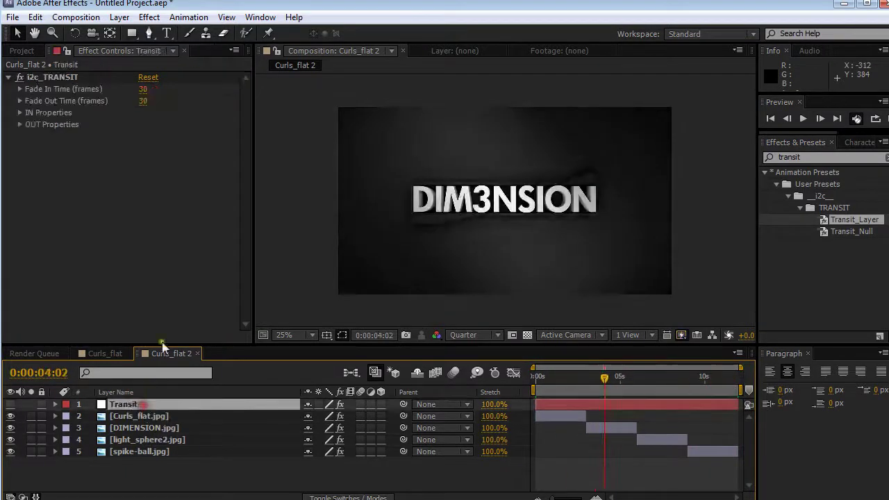
{"action": "left_click", "coordinate": [20, 112]}
{"action": "left_click", "coordinate": [20, 112]}
{"action": "left_click", "coordinate": [20, 112]}
{"action": "left_click", "coordinate": [16, 223]}
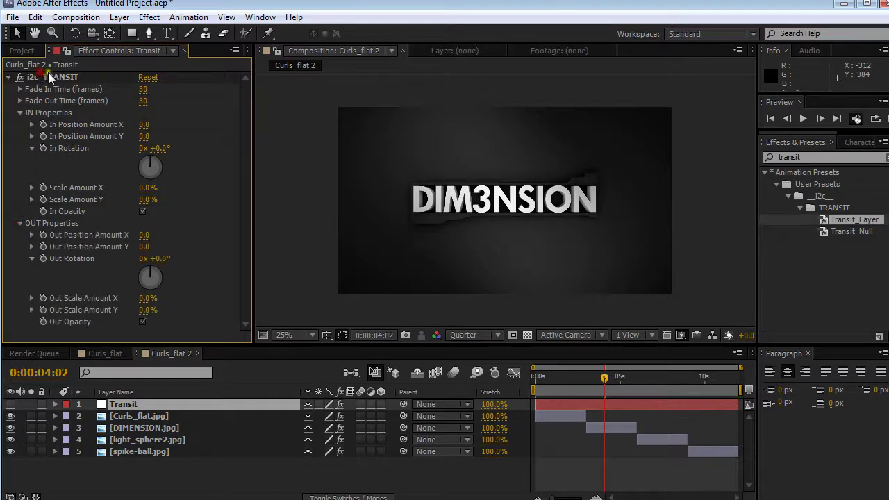
{"action": "left_click", "coordinate": [45, 76]}
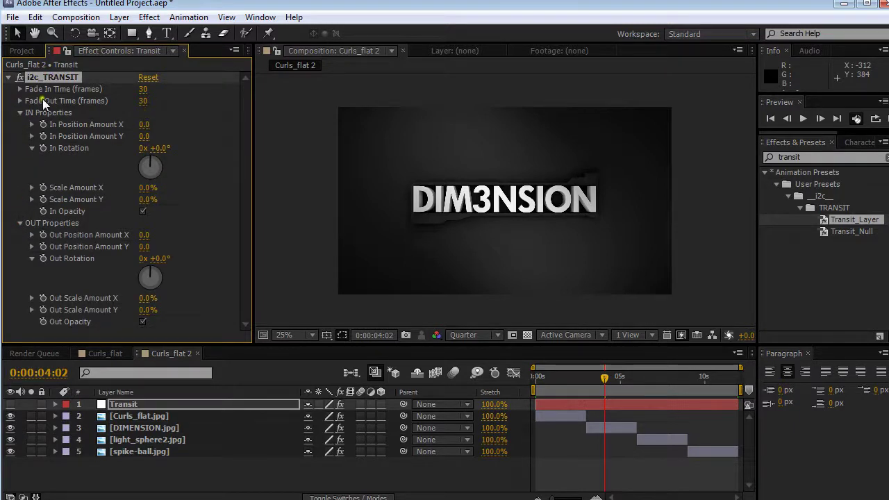
{"action": "left_click", "coordinate": [159, 103]}
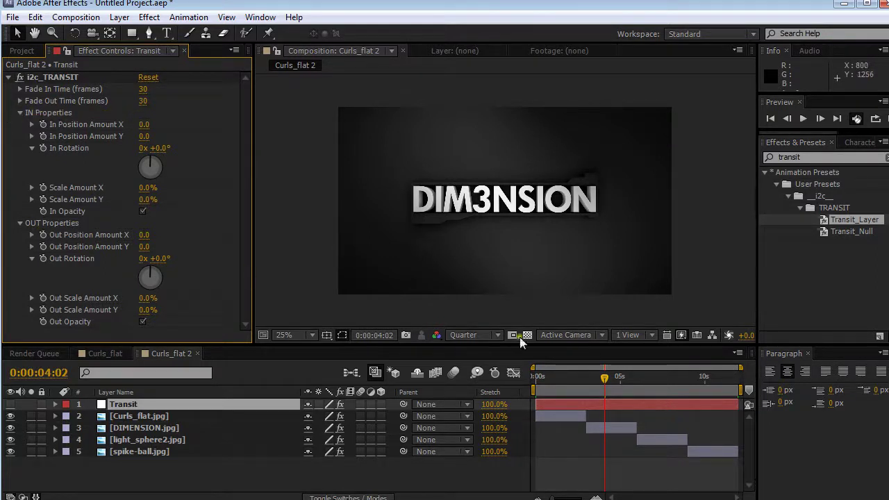
{"action": "left_click", "coordinate": [534, 382]}
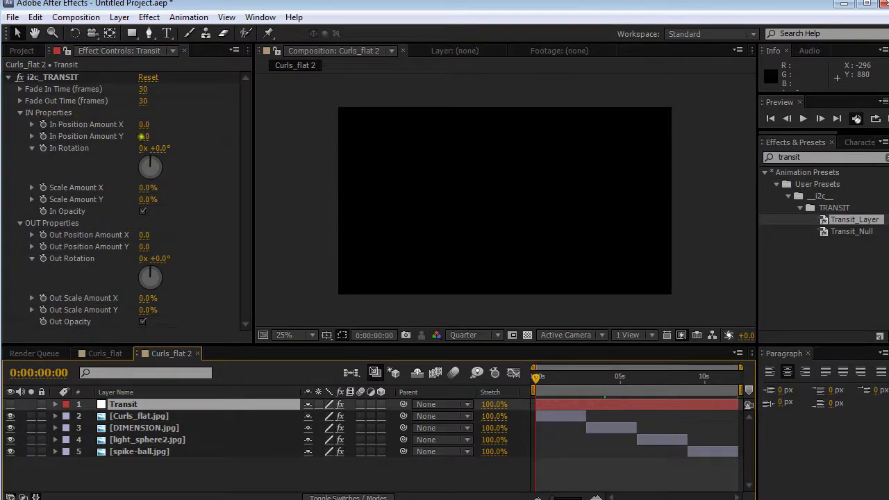
- Set In Position Amount Y to -200 and preview the slide-in
{"action": "left_click_drag", "start_coordinate": [143, 136], "coordinate": [124, 136]}
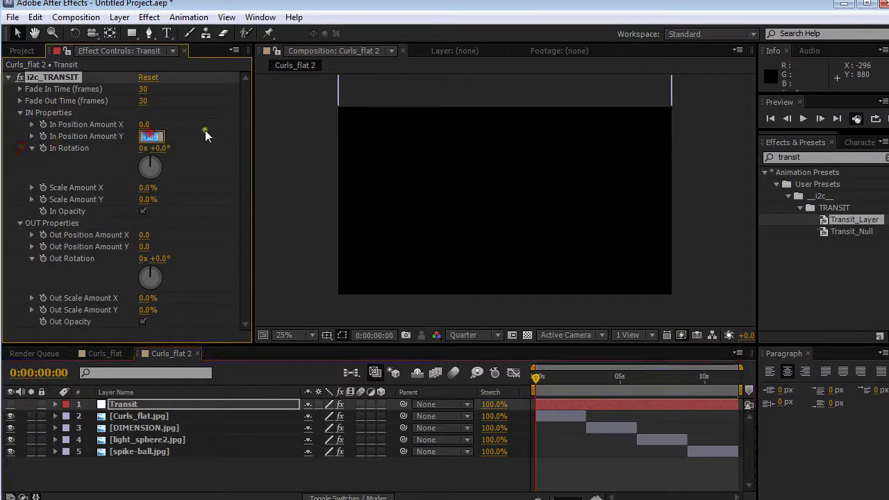
{"action": "type", "text": "-200"}
{"action": "key", "text": "Return"}
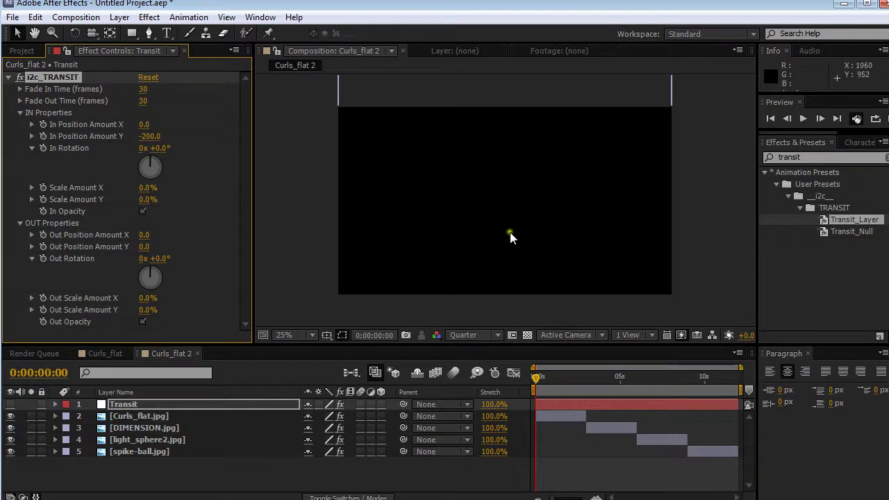
{"action": "left_click_drag", "start_coordinate": [536, 376], "coordinate": [580, 386]}
- Set Out Position Amount Y to 200 and preview the new exit motion
{"action": "left_click", "coordinate": [157, 248]}
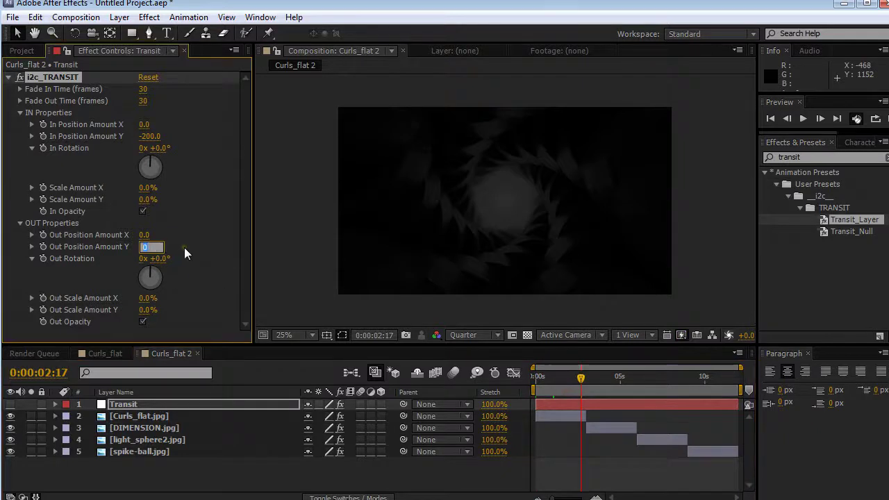
{"action": "type", "text": "200"}
{"action": "key", "text": "Return"}
{"action": "left_click_drag", "start_coordinate": [578, 389], "coordinate": [736, 419]}
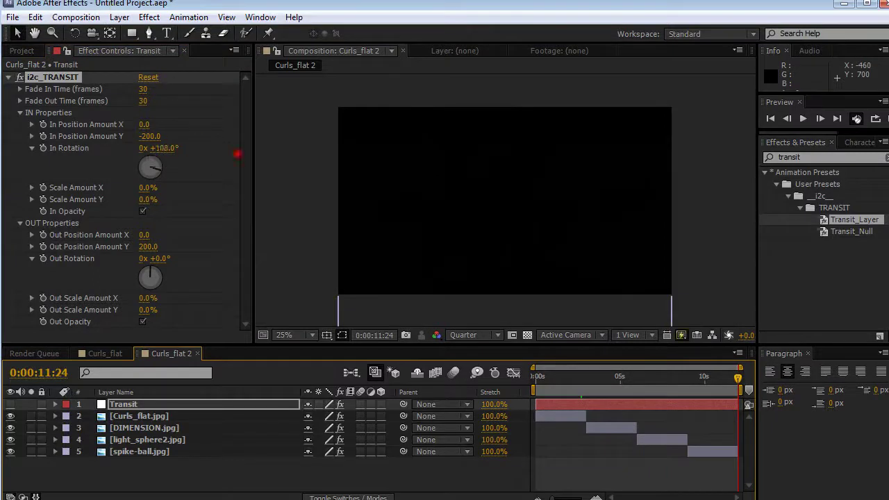
{"action": "mouse_move", "coordinate": [539, 382]}
{"action": "left_mouse_down"}
{"action": "mouse_move", "coordinate": [736, 383]}
{"action": "mouse_move", "coordinate": [535, 389]}
{"action": "left_mouse_up"}
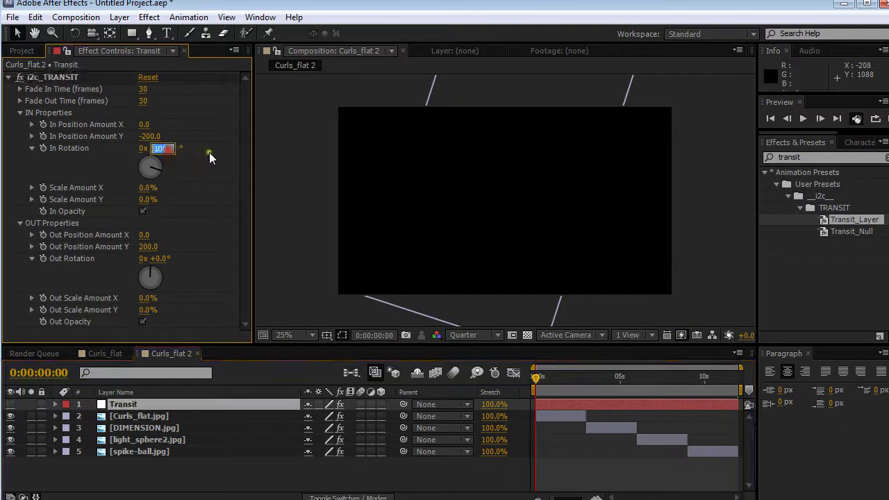
- Reset In Rotation to 0° and set Scale Amount X to -100%, then preview
{"action": "type", "text": "0"}
{"action": "key", "text": "Return"}
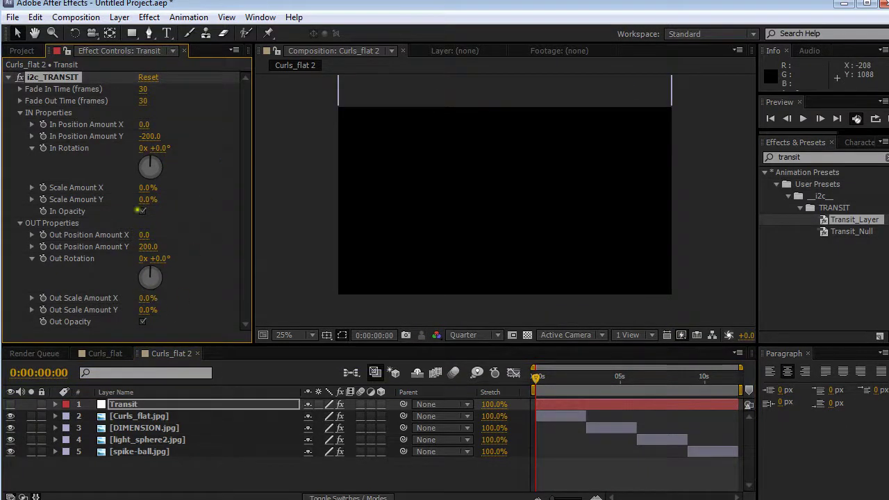
{"action": "type", "text": "-100"}
{"action": "key", "text": "Return"}
{"action": "left_click_drag", "start_coordinate": [543, 389], "coordinate": [712, 381]}
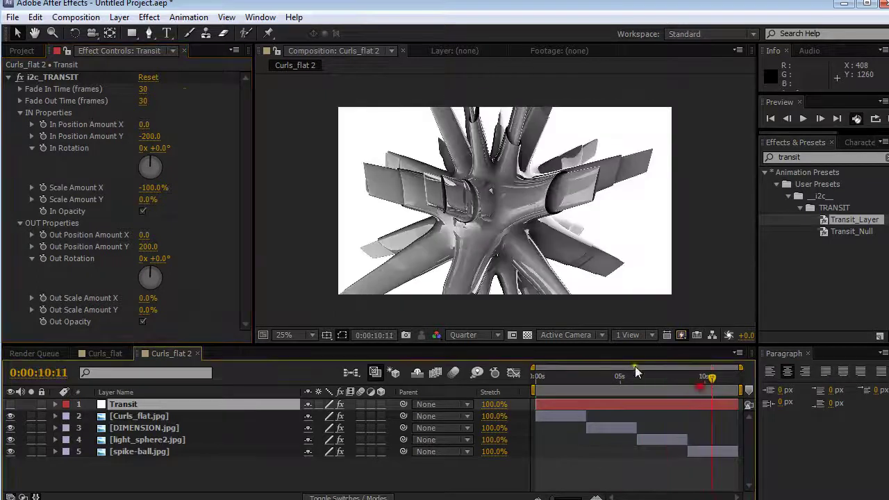
- Toggle the In Opacity option and enable Out Opacity, scrubbing to check the fades
{"action": "left_click", "coordinate": [140, 211]}
{"action": "left_click_drag", "start_coordinate": [546, 390], "coordinate": [628, 396]}
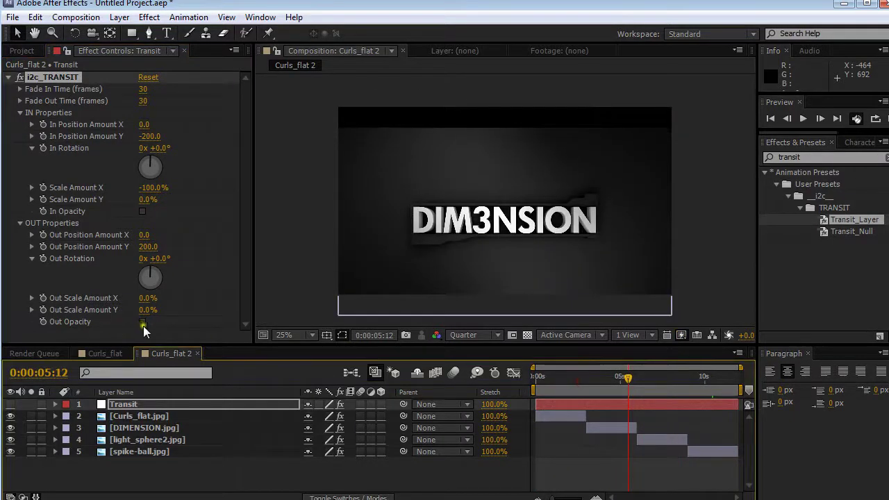
{"action": "left_click", "coordinate": [142, 323]}
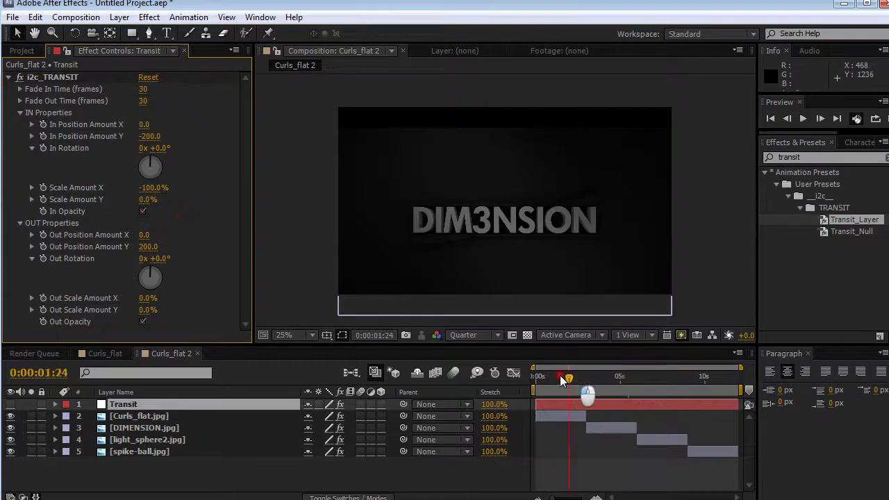
{"action": "left_click_drag", "start_coordinate": [550, 382], "coordinate": [660, 387]}
- Inspect the image layers and the light_sphere2 frames around 7 seconds
{"action": "left_click", "coordinate": [148, 415]}
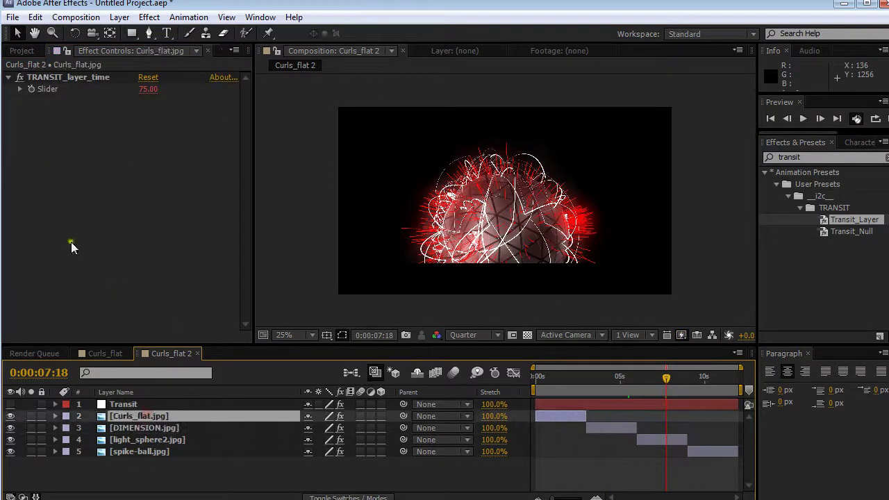
{"action": "left_click", "coordinate": [147, 440]}
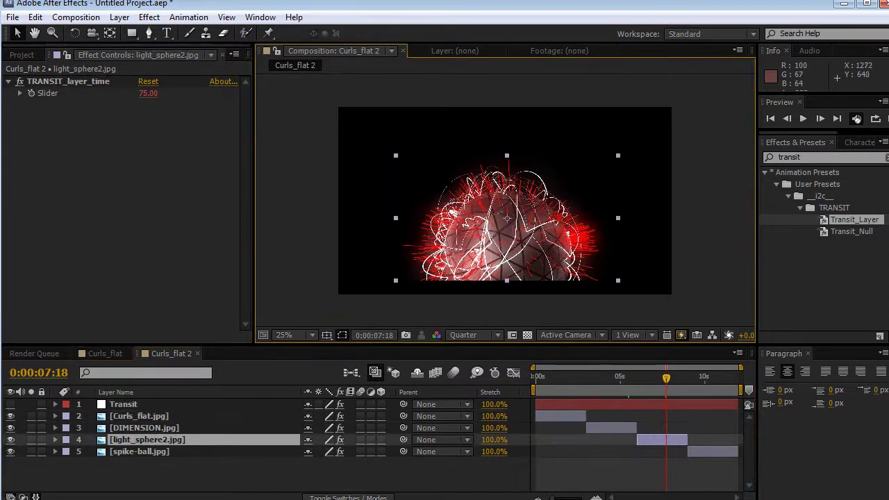
{"action": "left_click", "coordinate": [576, 479]}
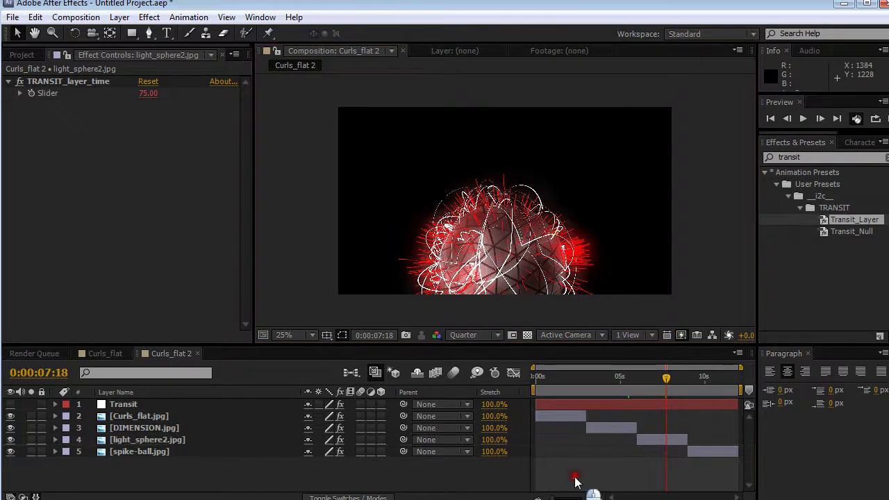
{"action": "mouse_move", "coordinate": [665, 386]}
{"action": "left_mouse_down"}
{"action": "mouse_move", "coordinate": [642, 387]}
{"action": "mouse_move", "coordinate": [651, 386]}
{"action": "left_mouse_up"}
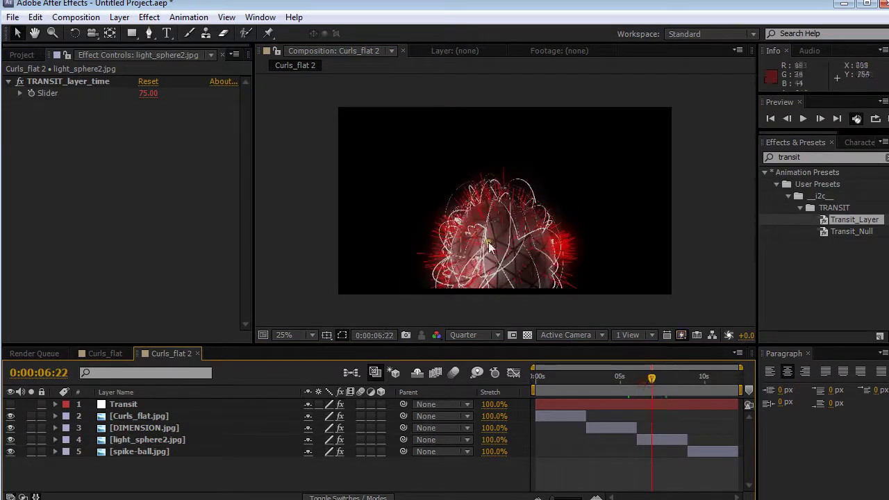
{"action": "left_click", "coordinate": [123, 404]}
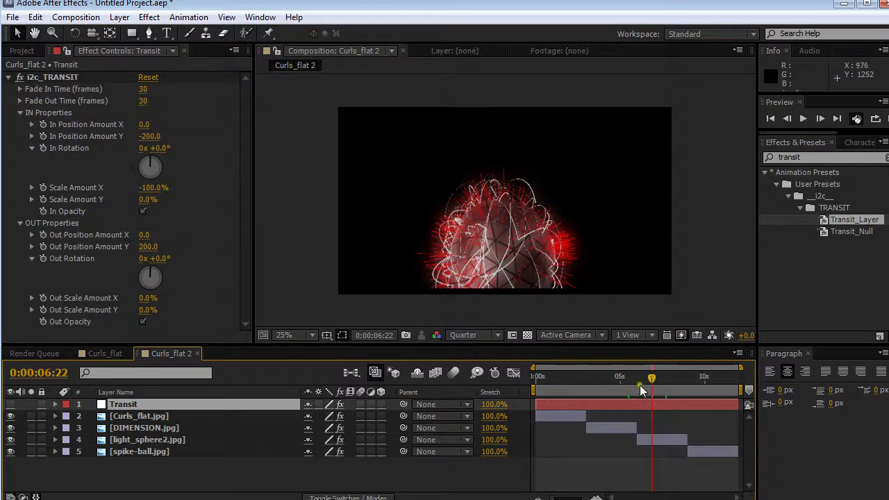
{"action": "left_click_drag", "start_coordinate": [640, 389], "coordinate": [722, 386]}
- Move the Curls_flat layer toward the upper left at 0:00:00:24
{"action": "left_click", "coordinate": [196, 428]}
{"action": "left_click", "coordinate": [203, 415]}
{"action": "left_click", "coordinate": [551, 386]}
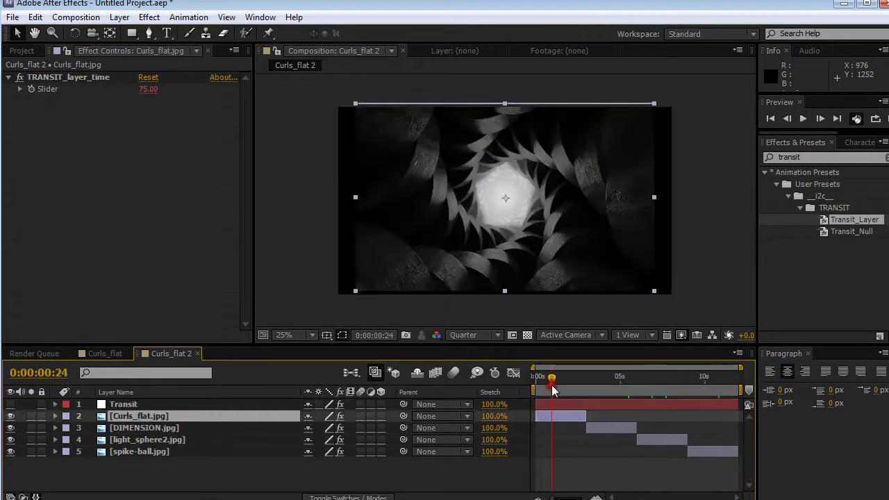
{"action": "left_click_drag", "start_coordinate": [552, 126], "coordinate": [421, 64]}
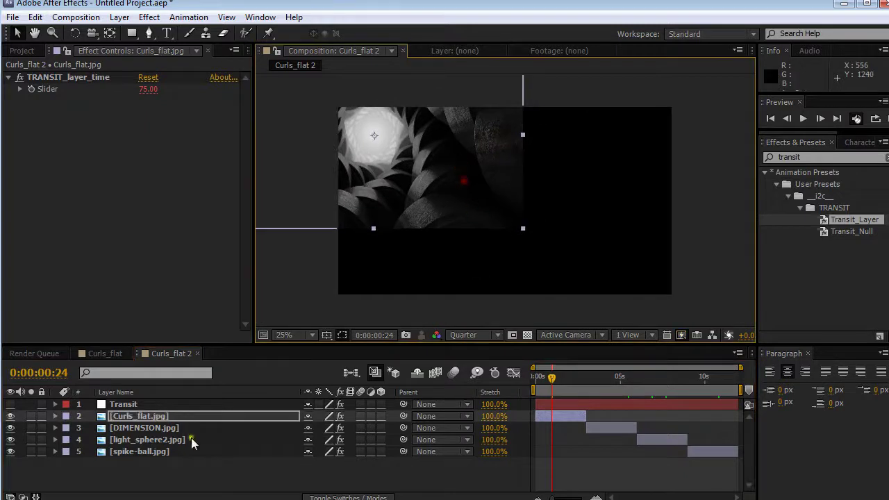
- Move light_sphere2 toward the lower left, then select spike-ball and review the animation
{"action": "left_click", "coordinate": [613, 377]}
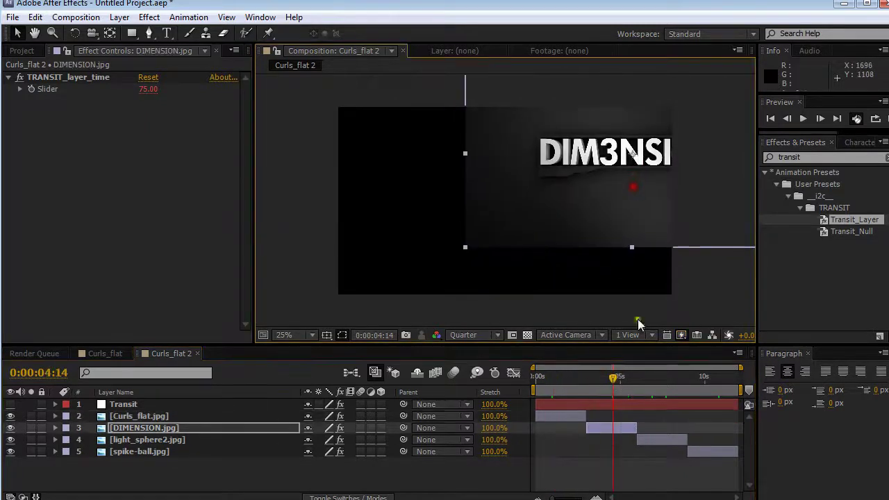
{"action": "left_click_drag", "start_coordinate": [645, 386], "coordinate": [663, 382]}
{"action": "left_click", "coordinate": [442, 323]}
{"action": "left_click_drag", "start_coordinate": [443, 323], "coordinate": [411, 385]}
{"action": "left_click", "coordinate": [219, 477]}
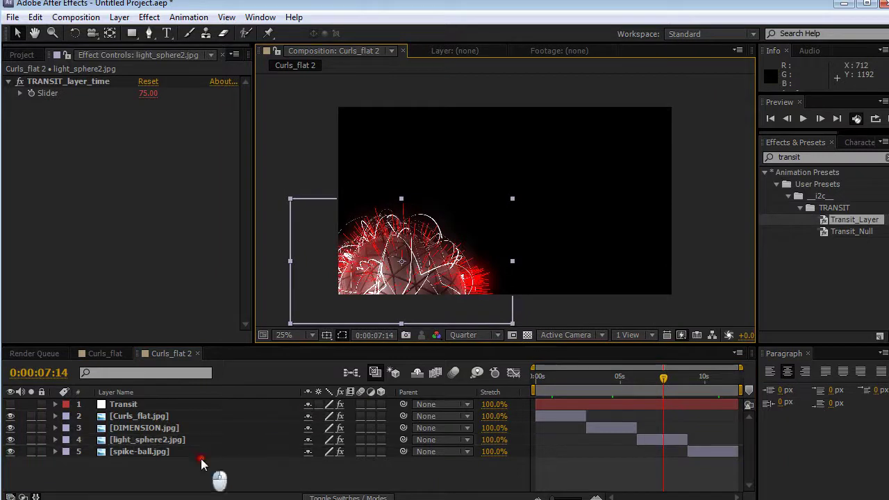
{"action": "left_click", "coordinate": [716, 376]}
{"action": "left_click", "coordinate": [566, 286]}
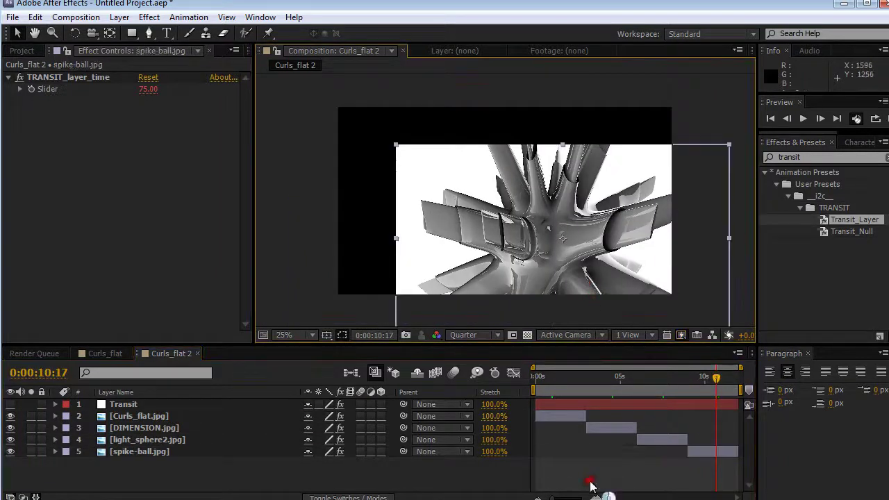
{"action": "mouse_move", "coordinate": [564, 377]}
{"action": "left_mouse_down"}
{"action": "mouse_move", "coordinate": [551, 378]}
{"action": "mouse_move", "coordinate": [764, 385]}
{"action": "mouse_move", "coordinate": [538, 386]}
{"action": "mouse_move", "coordinate": [727, 406]}
{"action": "mouse_move", "coordinate": [511, 392]}
{"action": "mouse_move", "coordinate": [718, 385]}
{"action": "mouse_move", "coordinate": [558, 387]}
{"action": "left_mouse_up"}
- Shrink the Curls_flat, DIMENSION, light_sphere2 and spike-ball layers with their corner handles
{"action": "left_click", "coordinate": [180, 417]}
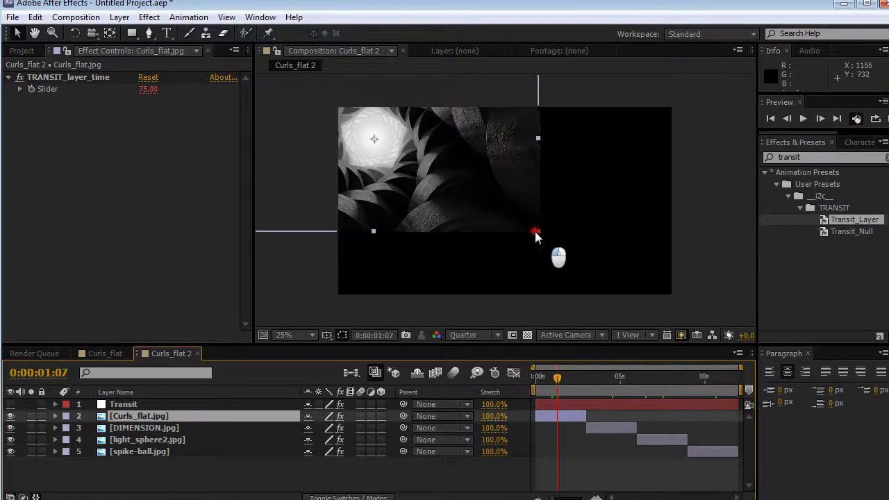
{"action": "left_click_drag", "start_coordinate": [529, 232], "coordinate": [453, 186]}
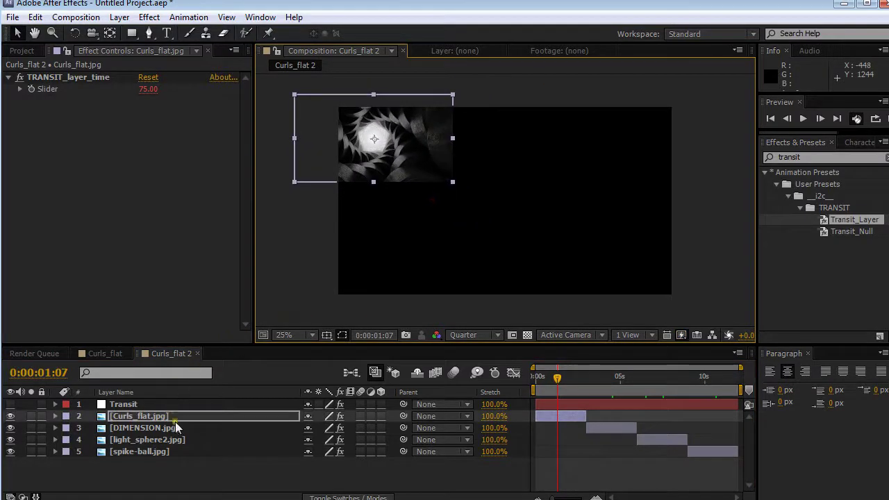
{"action": "left_click", "coordinate": [177, 429]}
{"action": "left_click_drag", "start_coordinate": [541, 381], "coordinate": [614, 382]}
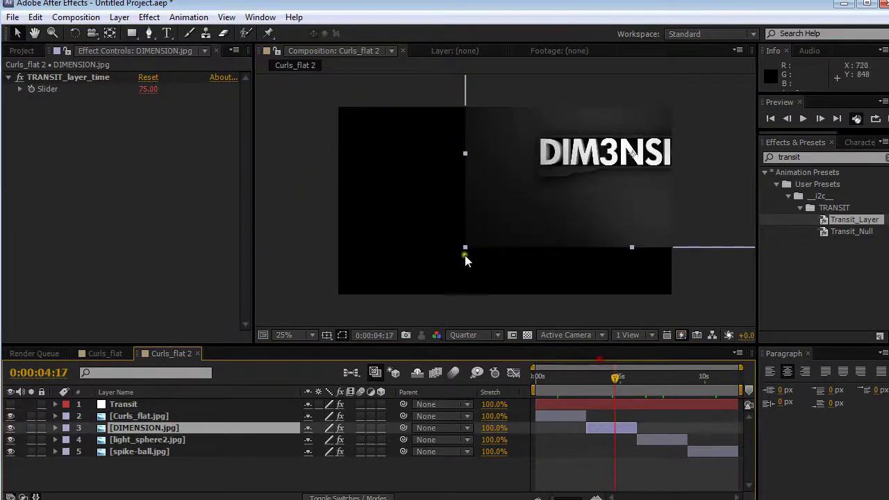
{"action": "left_click_drag", "start_coordinate": [464, 248], "coordinate": [567, 240]}
{"action": "left_click_drag", "start_coordinate": [615, 377], "coordinate": [658, 379]}
{"action": "left_click", "coordinate": [493, 221]}
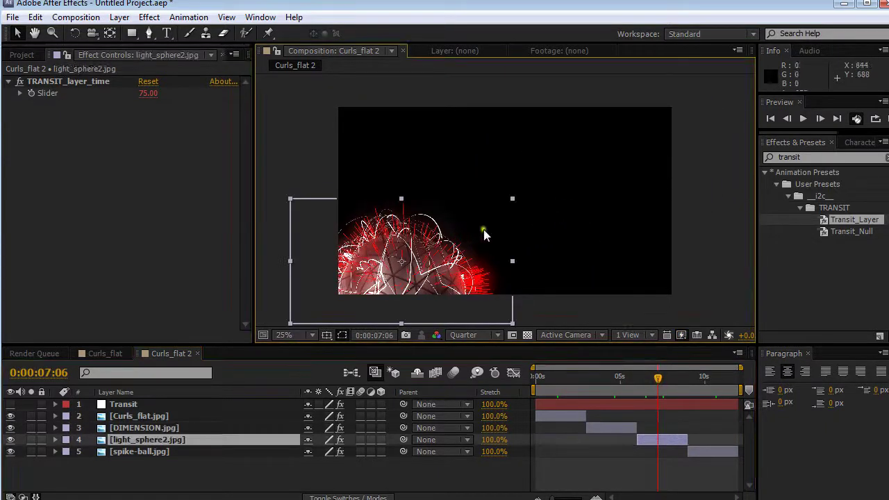
{"action": "left_click_drag", "start_coordinate": [510, 204], "coordinate": [463, 229]}
{"action": "mouse_move", "coordinate": [715, 390]}
{"action": "left_mouse_down"}
{"action": "mouse_move", "coordinate": [736, 378]}
{"action": "mouse_move", "coordinate": [716, 379]}
{"action": "left_mouse_up"}
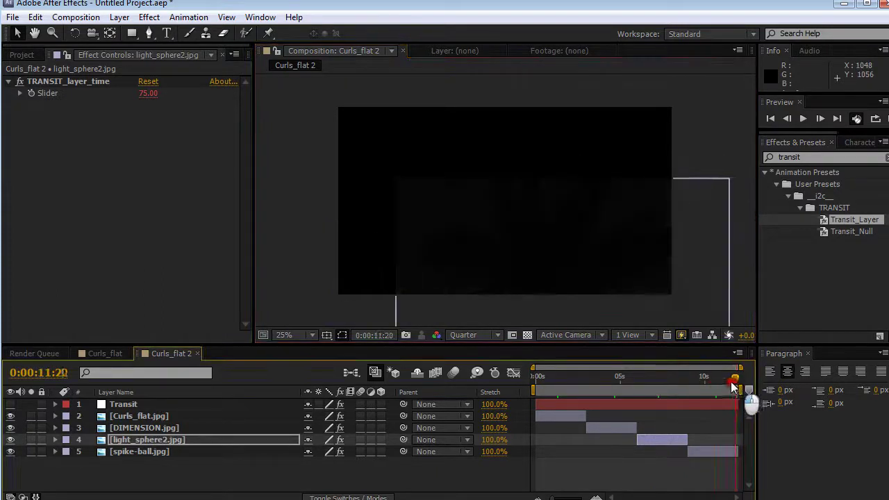
{"action": "left_click", "coordinate": [410, 173]}
{"action": "left_click_drag", "start_coordinate": [397, 143], "coordinate": [443, 198]}
- Move light_sphere2, DIM3NSION and Curls_flat back to the centre of the frame
{"action": "left_click", "coordinate": [155, 432]}
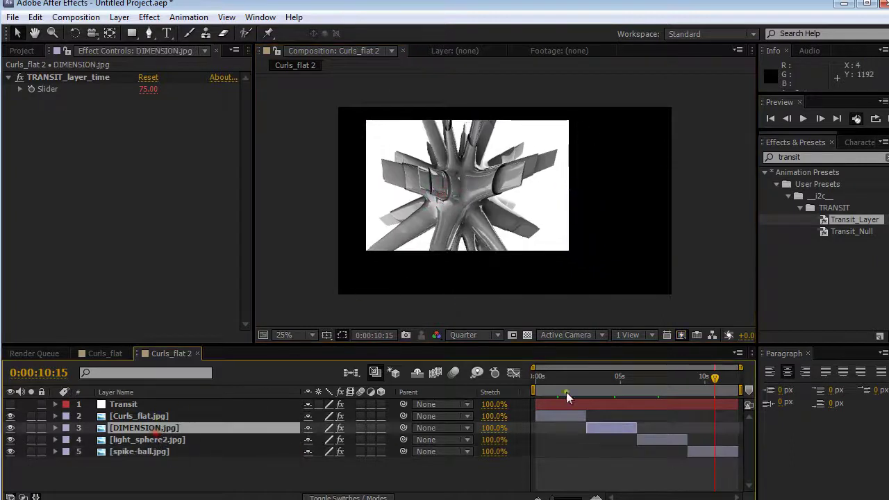
{"action": "left_click", "coordinate": [664, 376]}
{"action": "left_click_drag", "start_coordinate": [404, 273], "coordinate": [515, 211]}
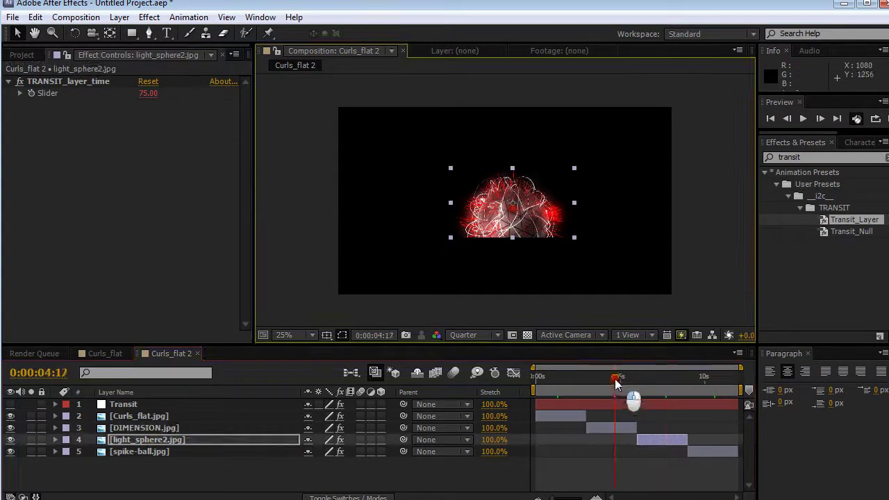
{"action": "left_click_drag", "start_coordinate": [615, 380], "coordinate": [613, 381]}
{"action": "left_click_drag", "start_coordinate": [587, 220], "coordinate": [507, 259]}
{"action": "left_click", "coordinate": [555, 416]}
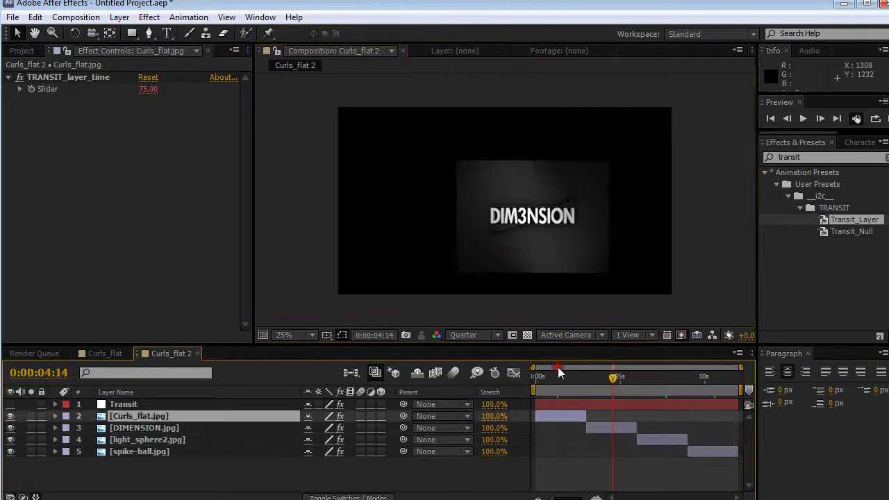
{"action": "left_click", "coordinate": [559, 373]}
{"action": "left_click_drag", "start_coordinate": [392, 144], "coordinate": [502, 206]}
{"action": "left_click", "coordinate": [462, 479]}
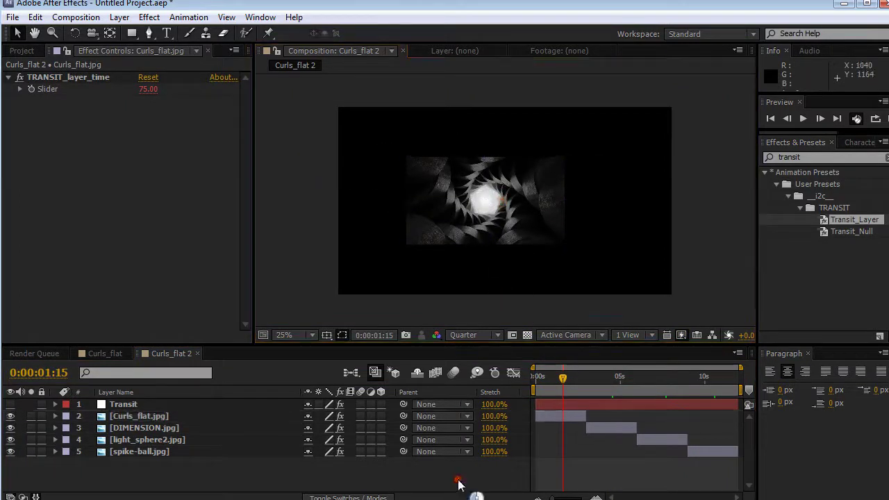
- Start the DIMENSION, light_sphere2 and spike-ball bars earlier so they overlap, then preview
{"action": "left_click_drag", "start_coordinate": [605, 431], "coordinate": [567, 428]}
{"action": "left_click_drag", "start_coordinate": [658, 441], "coordinate": [591, 441]}
{"action": "left_click_drag", "start_coordinate": [724, 452], "coordinate": [622, 454]}
{"action": "left_click_drag", "start_coordinate": [562, 377], "coordinate": [533, 422]}
{"action": "left_click", "coordinate": [200, 479]}
{"action": "left_click_drag", "start_coordinate": [537, 386], "coordinate": [638, 386]}
- Change options through timeline context menus and return to the Project panel list
{"action": "right_click", "coordinate": [383, 465]}
{"action": "left_click", "coordinate": [278, 476]}
{"action": "right_click", "coordinate": [130, 473]}
{"action": "left_click", "coordinate": [165, 463]}
{"action": "left_click", "coordinate": [67, 470]}
{"action": "left_click", "coordinate": [21, 51]}
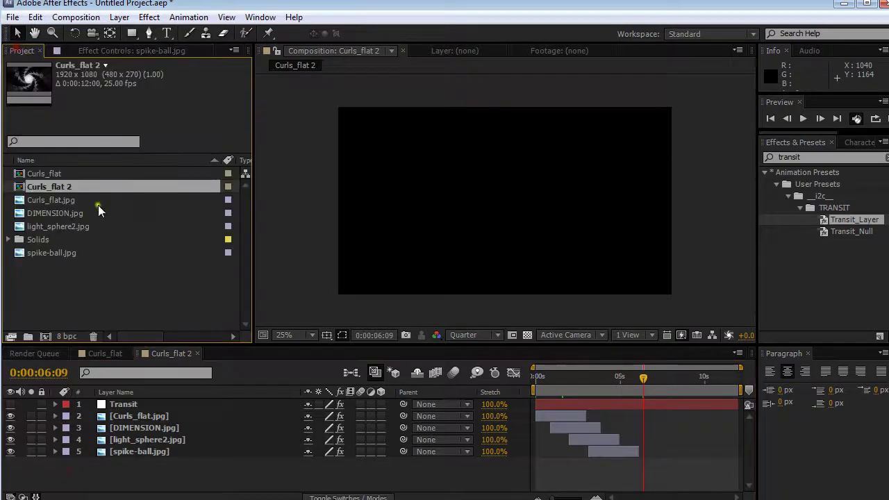
- Import arcs_0000.jpg into the project through File > Import > File
{"action": "left_click", "coordinate": [14, 17]}
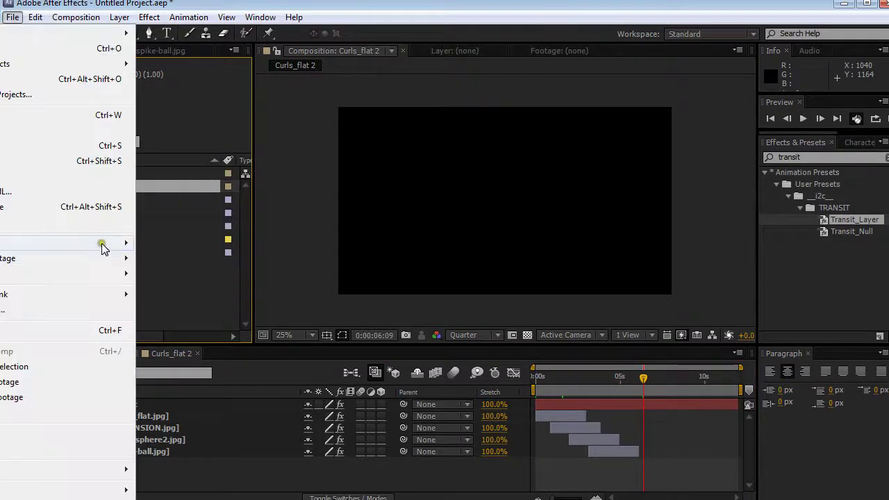
{"action": "mouse_move", "coordinate": [102, 248]}
{"action": "mouse_move", "coordinate": [73, 261]}
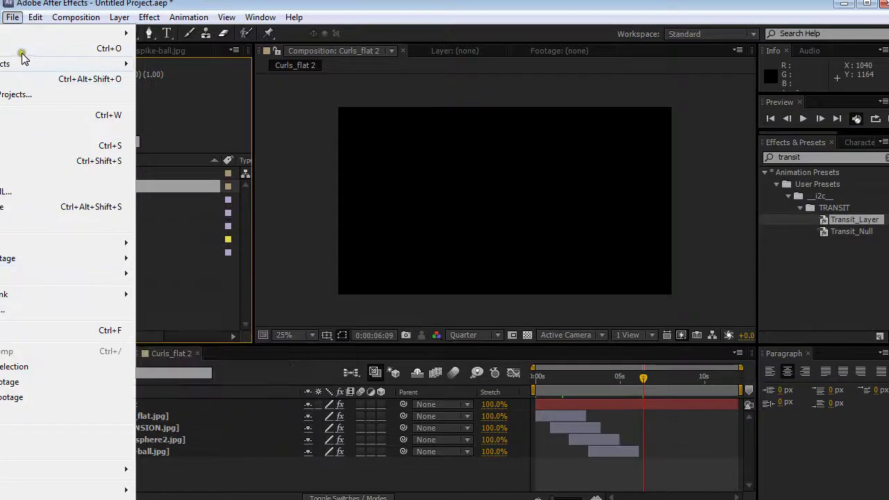
{"action": "left_click", "coordinate": [173, 243]}
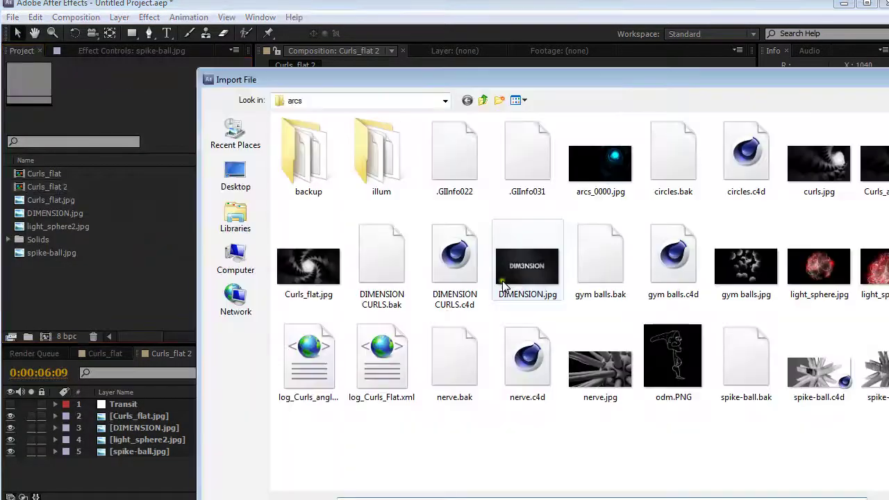
{"action": "double_click", "coordinate": [616, 173]}
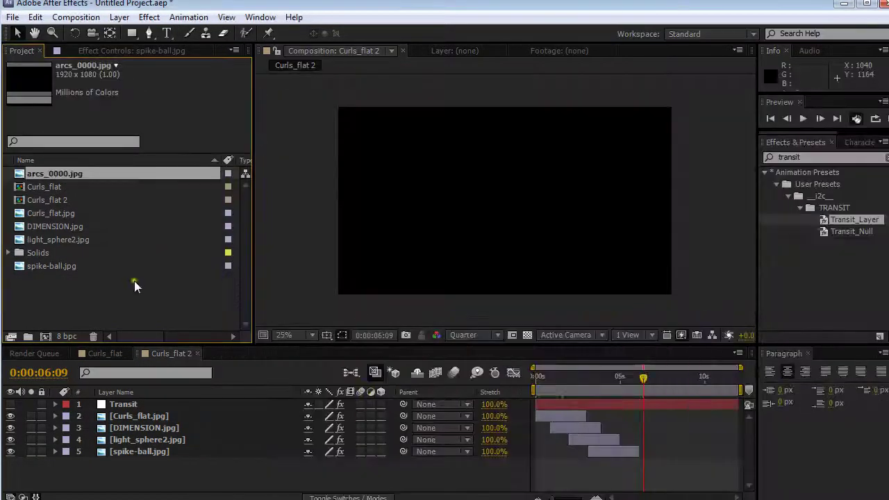
- Add arcs_0000.jpg to the comp, start it later and trim its end
{"action": "left_click_drag", "start_coordinate": [103, 397], "coordinate": [305, 462]}
{"action": "left_click_drag", "start_coordinate": [538, 462], "coordinate": [609, 463]}
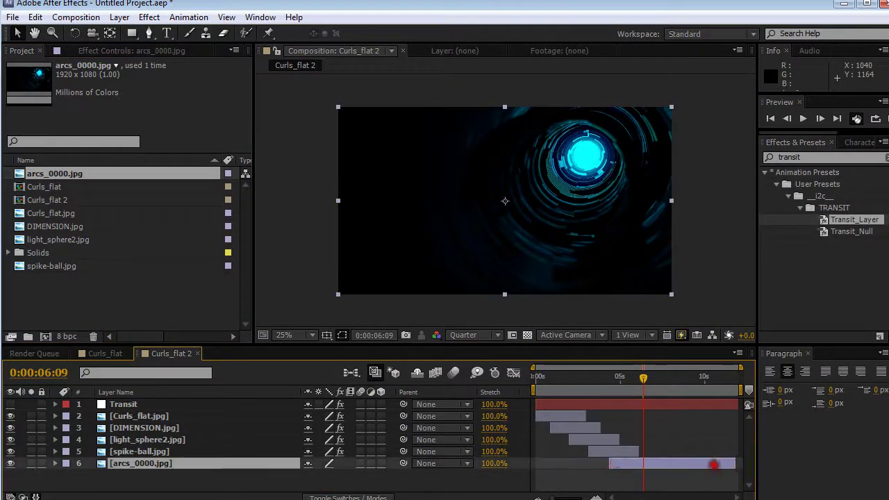
{"action": "left_click_drag", "start_coordinate": [683, 464], "coordinate": [658, 467]}
{"action": "mouse_move", "coordinate": [644, 390]}
{"action": "left_mouse_down"}
{"action": "mouse_move", "coordinate": [611, 392]}
{"action": "mouse_move", "coordinate": [663, 394]}
{"action": "mouse_move", "coordinate": [644, 396]}
{"action": "left_mouse_up"}
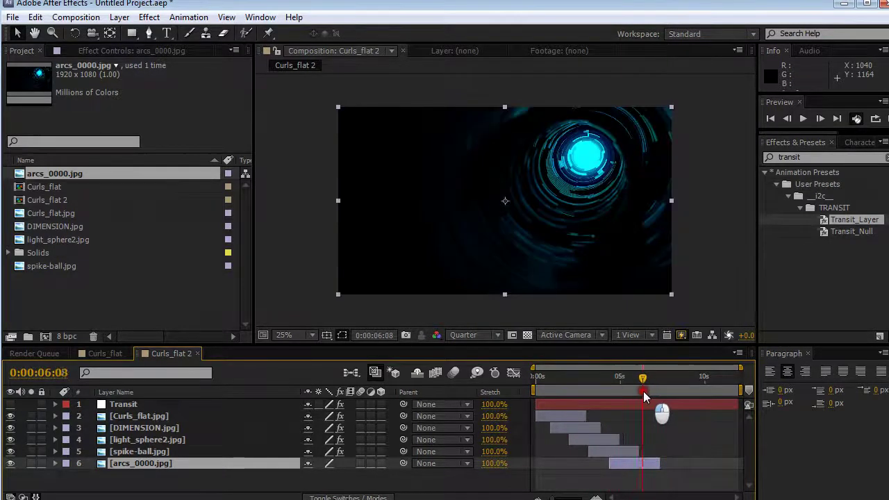
- Apply the Transit_Layer preset to the arcs layer and preview the animation
{"action": "double_click", "coordinate": [847, 219]}
{"action": "left_click_drag", "start_coordinate": [642, 382], "coordinate": [660, 387]}
{"action": "left_click", "coordinate": [193, 403]}
- End the work area at the current time, trim Curls_flat 2 to it (about 7 seconds), and preview from the start
{"action": "key", "text": "n"}
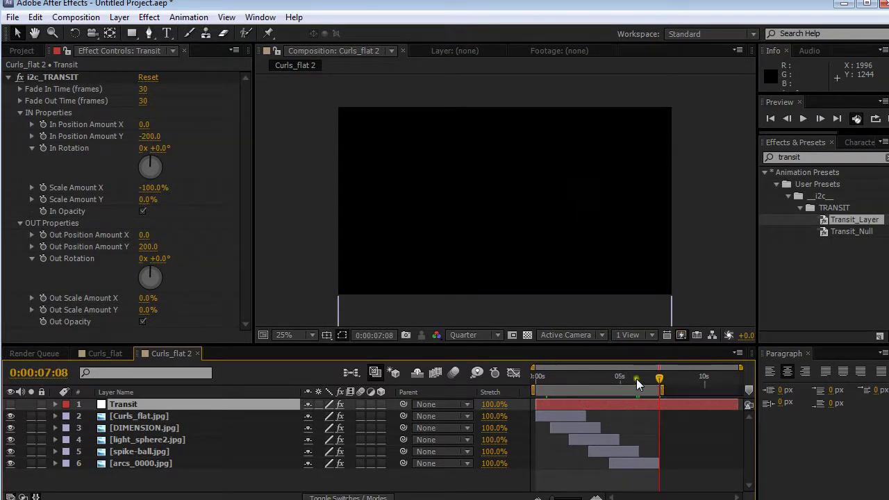
{"action": "right_click", "coordinate": [633, 393]}
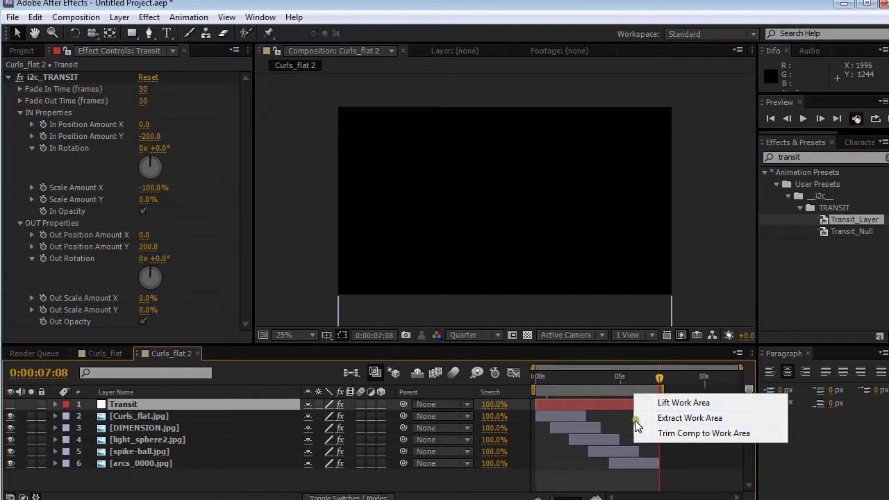
{"action": "left_click", "coordinate": [664, 433]}
{"action": "left_click_drag", "start_coordinate": [678, 381], "coordinate": [529, 393]}
{"action": "key", "text": "KP_0"}
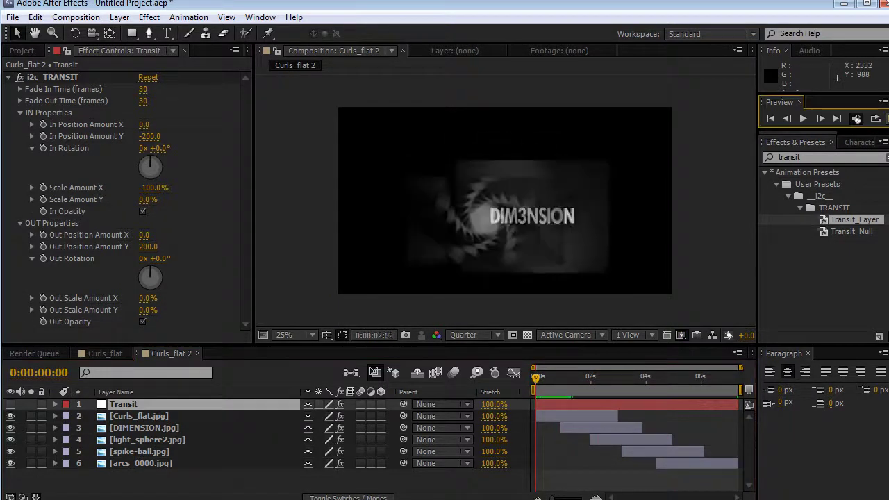